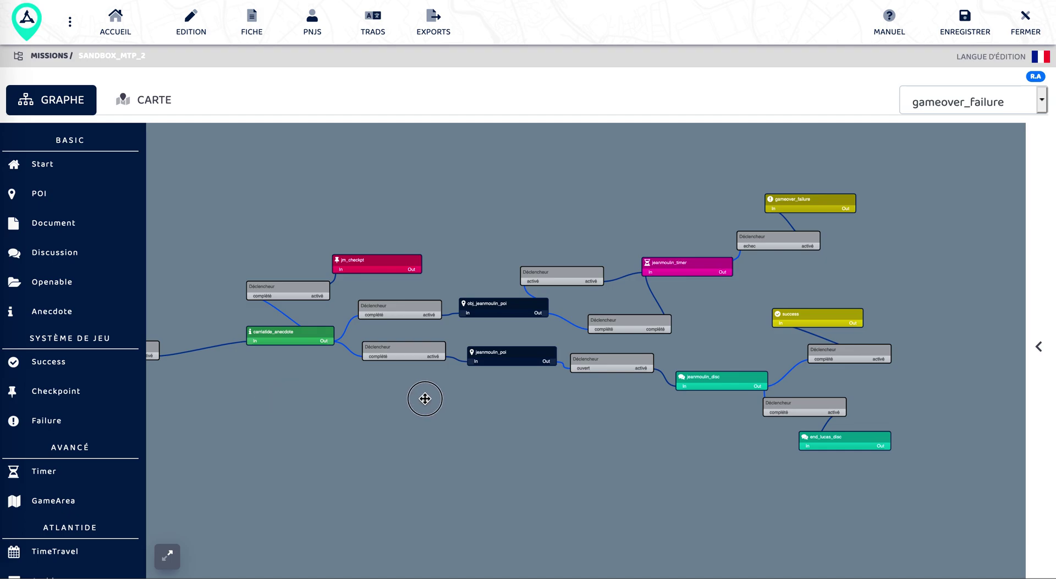
# Open the bertand_poi node in the mission graph for editing and expand its Progression settings
pyautogui.moveTo(427, 426); pyautogui.dragTo(545, 417)
pyautogui.moveTo(295, 408)
pyautogui.mouseDown()
pyautogui.moveTo(715, 426)
pyautogui.moveTo(379, 413)
pyautogui.moveTo(495, 406)
pyautogui.mouseUp()
pyautogui.moveTo(193, 447); pyautogui.dragTo(454, 468)
pyautogui.scroll(-2, 455, 468)
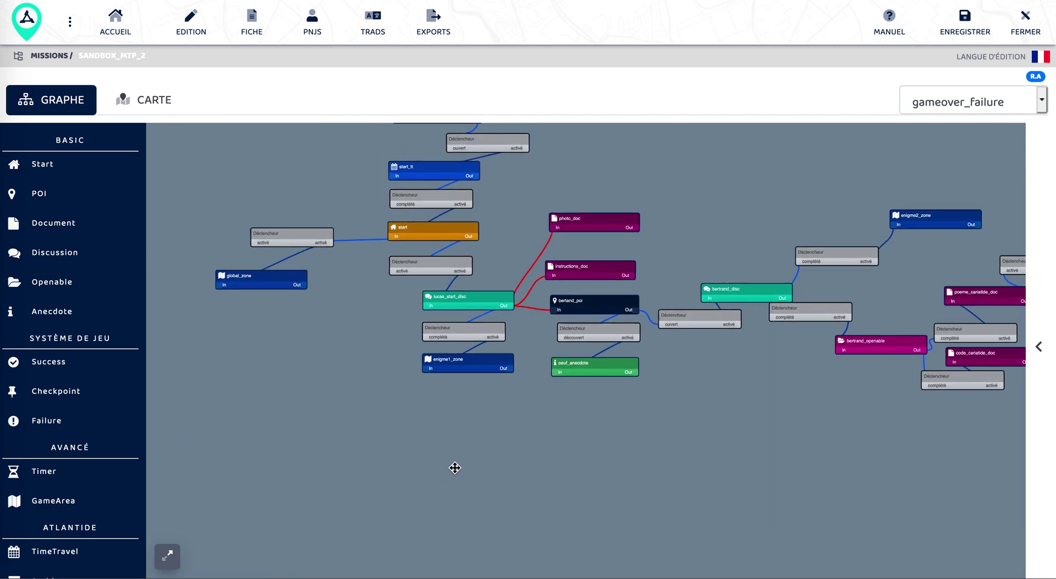
pyautogui.scroll(3, 455, 468)
pyautogui.moveTo(586, 453); pyautogui.dragTo(479, 490)
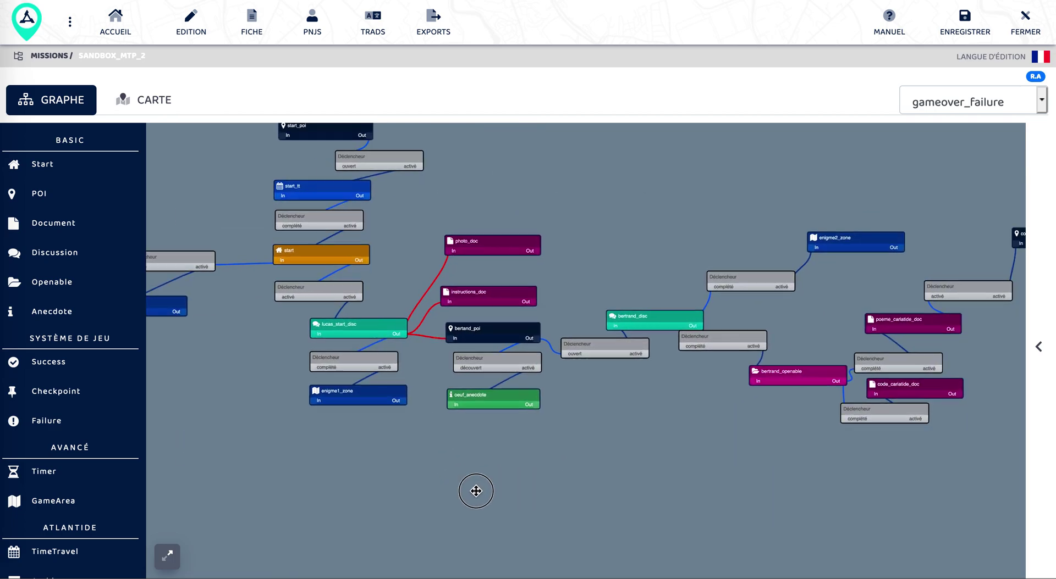
pyautogui.click(501, 335)
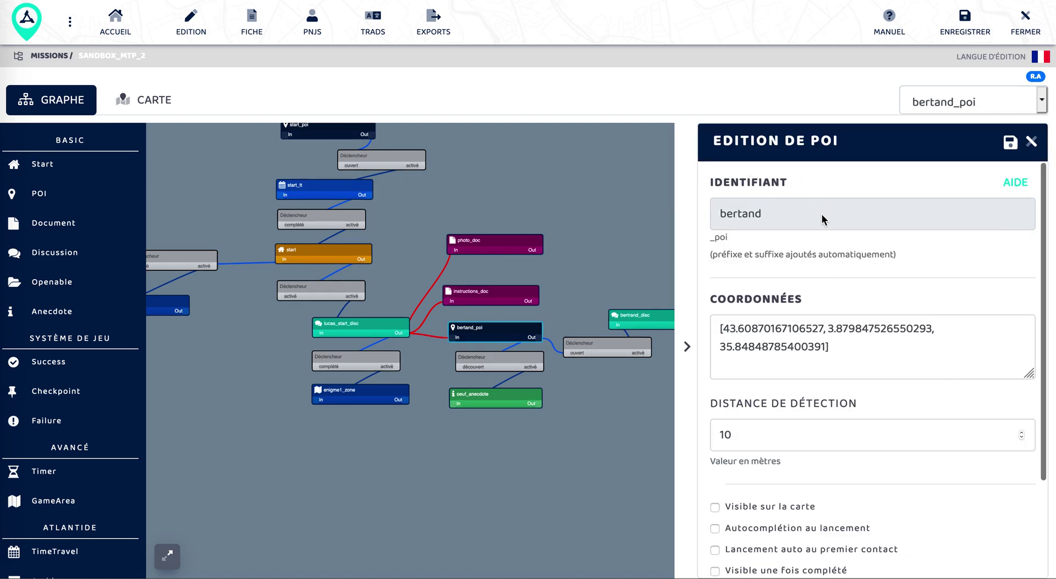
pyautogui.scroll(-2, 819, 220)
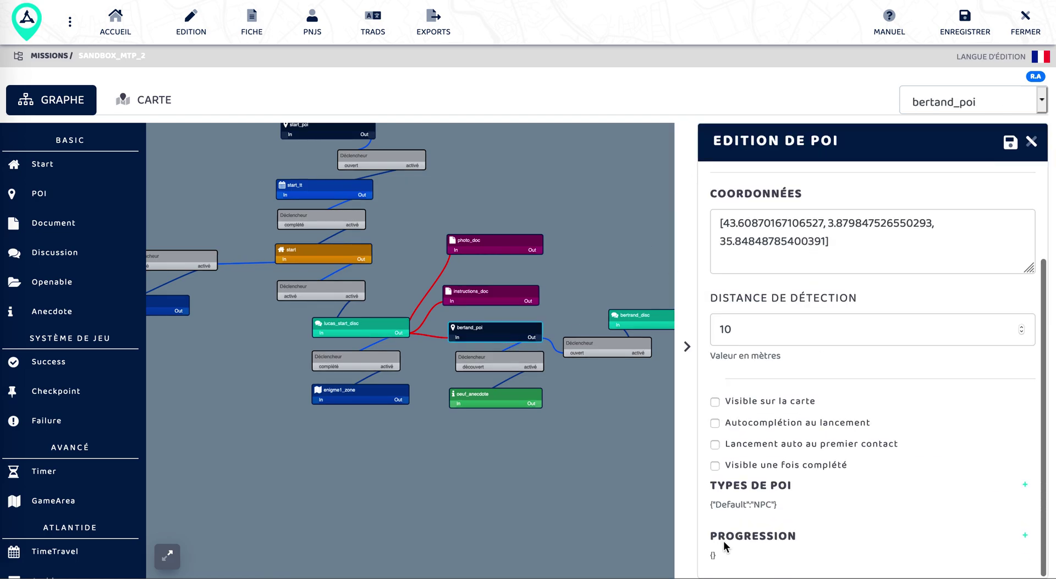
pyautogui.click(1026, 537)
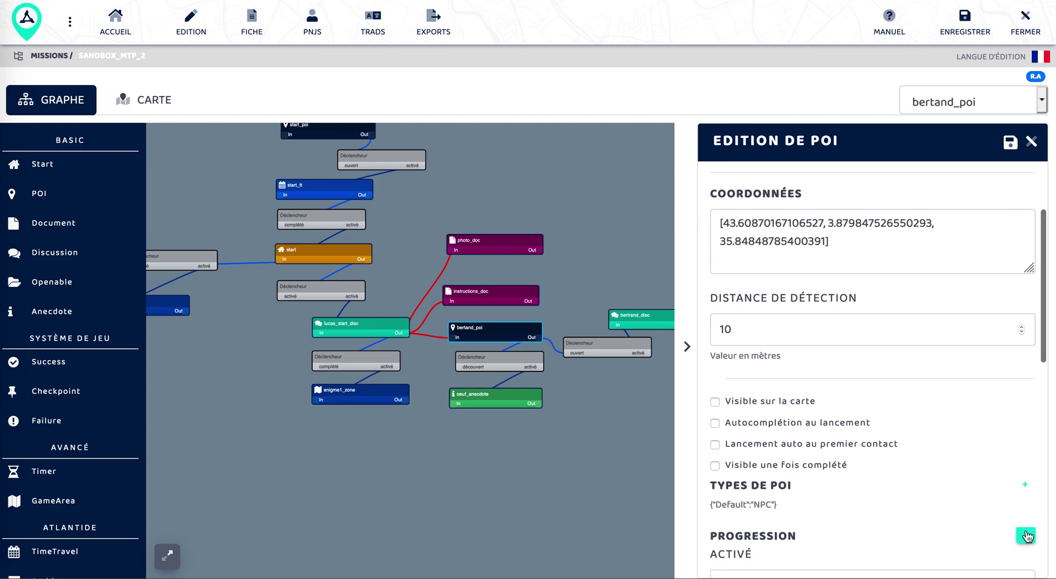
# Review the progression states available for bertand_poi, from Activé through Complété
pyautogui.scroll(-8, 919, 504)
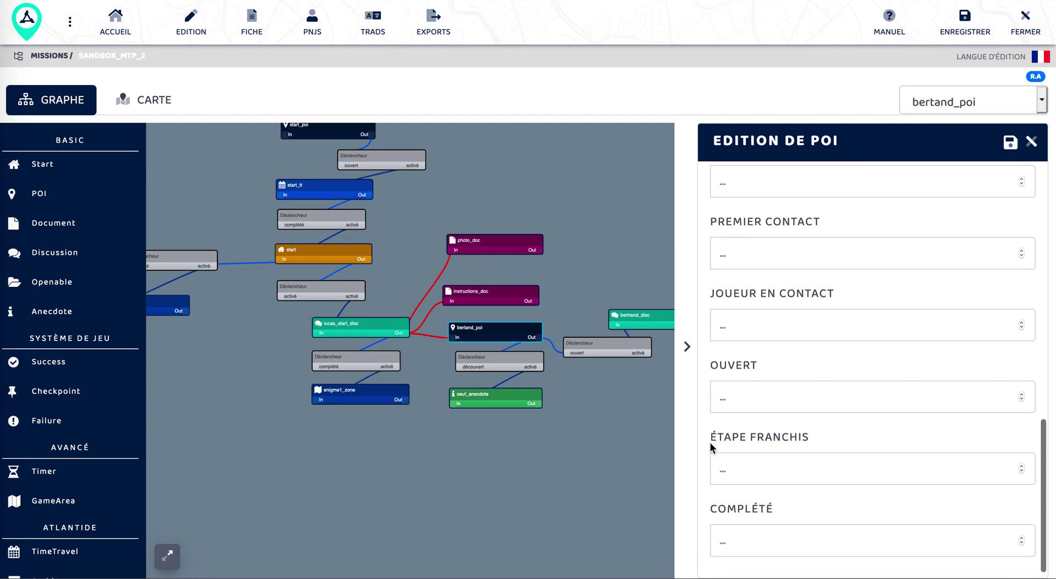
pyautogui.scroll(3, 709, 442)
pyautogui.scroll(1, 710, 446)
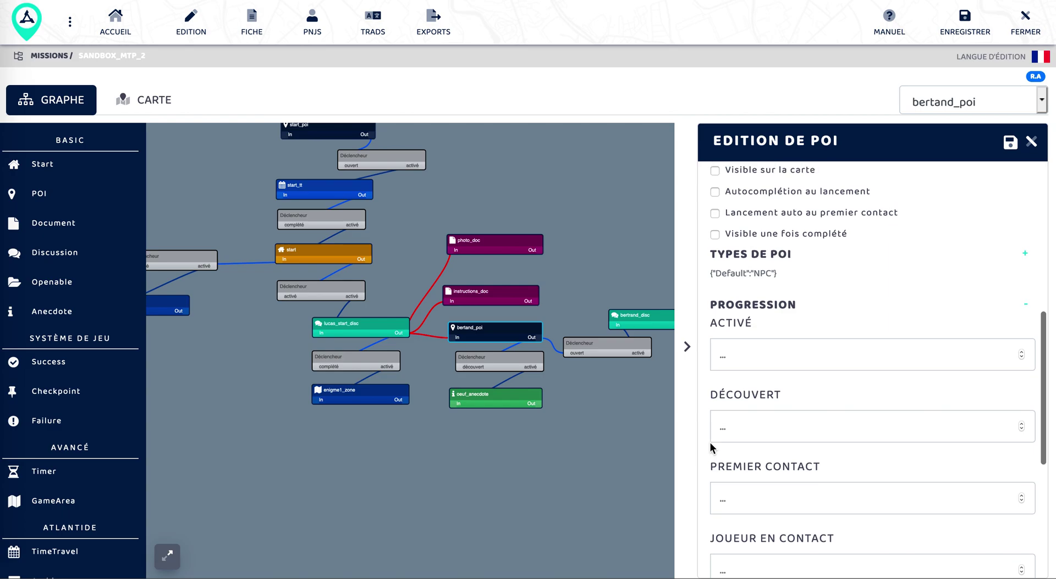
pyautogui.scroll(-4, 709, 446)
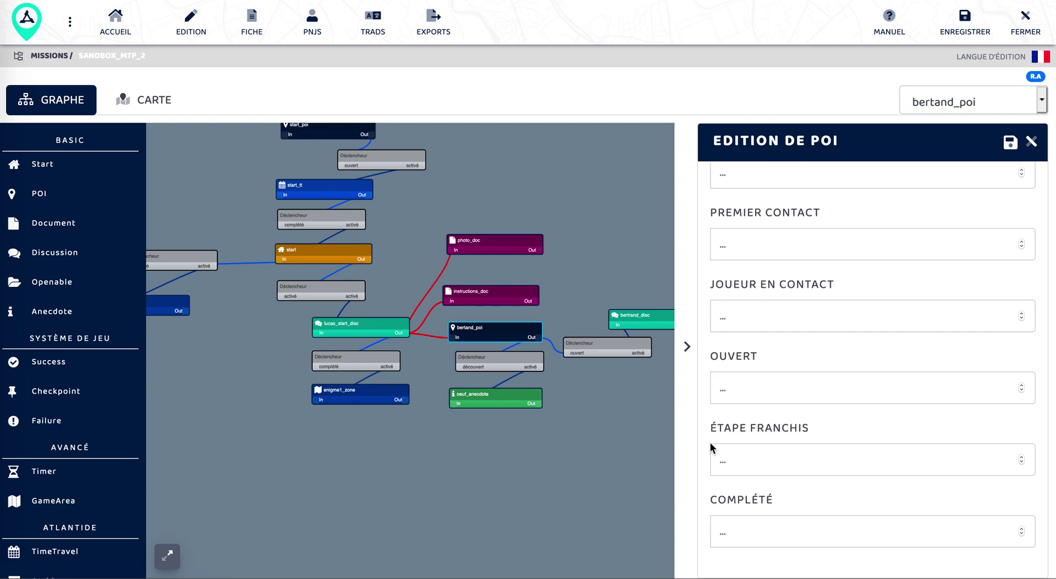
pyautogui.scroll(5, 709, 443)
pyautogui.scroll(-4, 710, 442)
pyautogui.scroll(-2, 710, 442)
pyautogui.scroll(5, 701, 434)
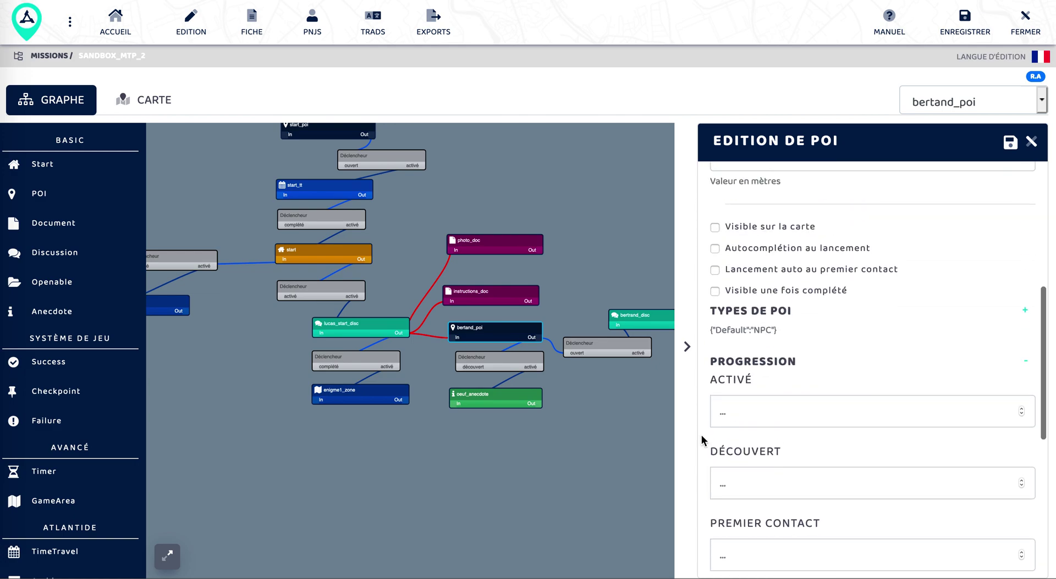
# Set the Découvert progression of bertand_poi to 10 and save the POI
pyautogui.scroll(-3, 701, 435)
pyautogui.click(764, 333)
pyautogui.write('10')
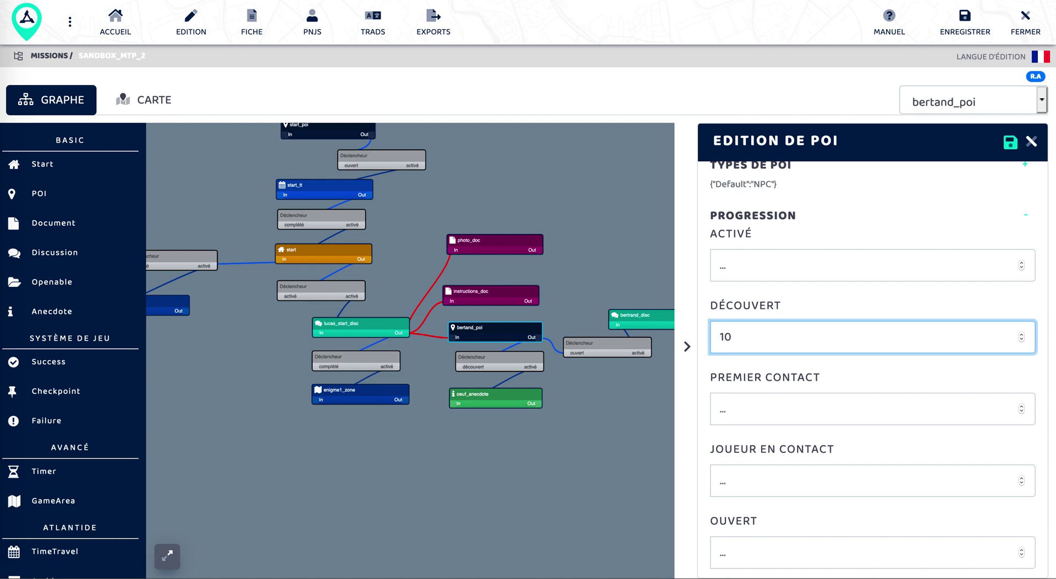
pyautogui.click(1005, 146)
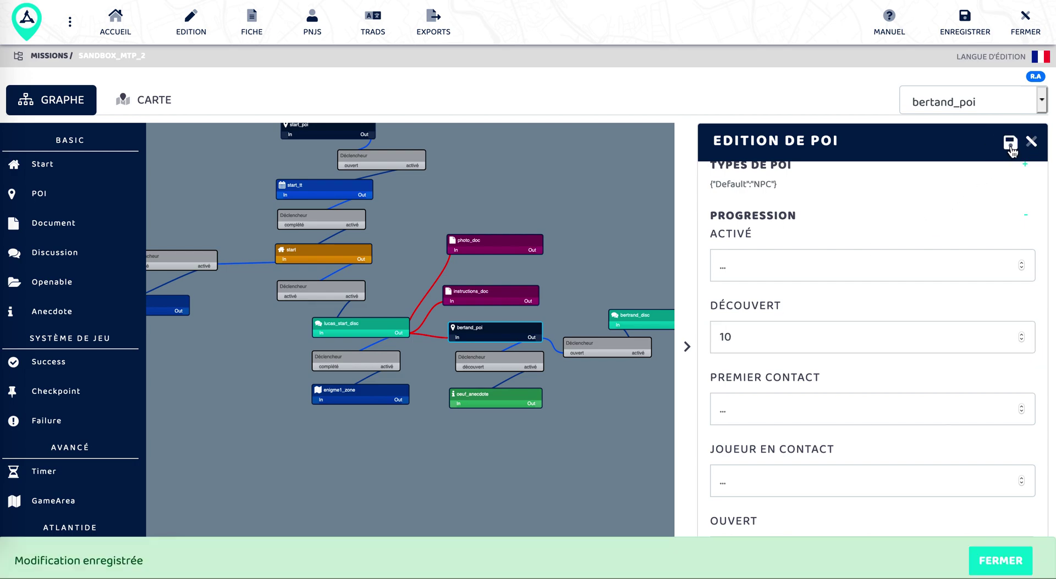
pyautogui.click(1000, 561)
# Examine the mission graph from the start node through bertand_poi to the nodes following coffre_poi
pyautogui.moveTo(613, 507); pyautogui.dragTo(437, 497)
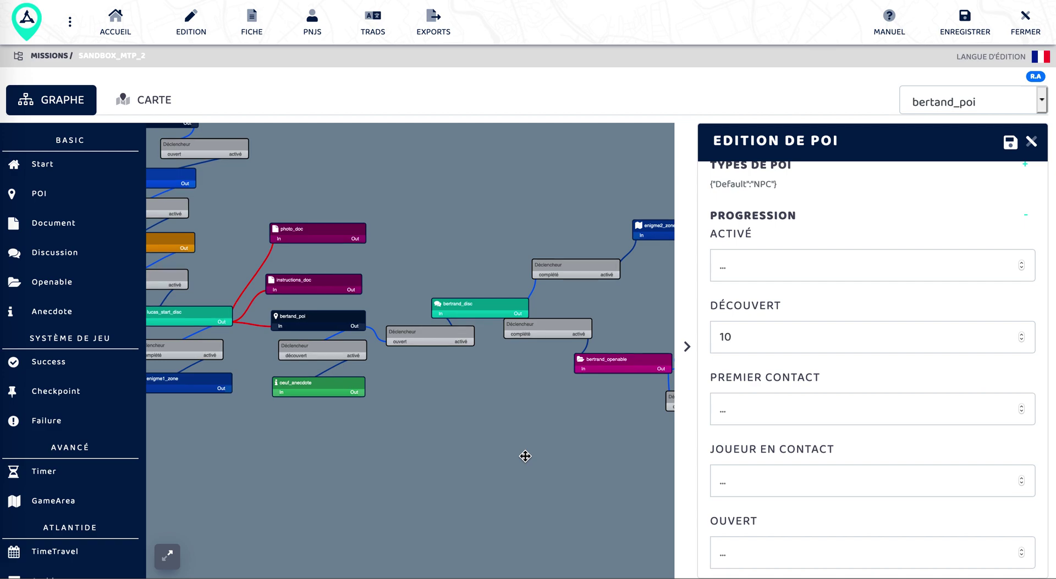
pyautogui.scroll(-3, 525, 456)
pyautogui.scroll(-2, 525, 456)
pyautogui.moveTo(568, 487); pyautogui.dragTo(472, 472)
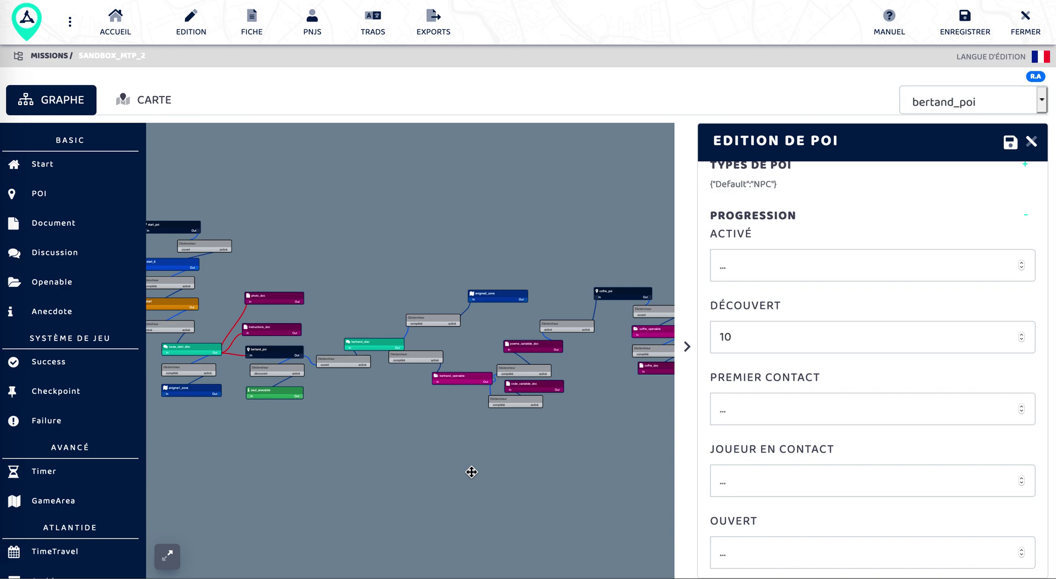
pyautogui.moveTo(464, 478); pyautogui.dragTo(424, 484)
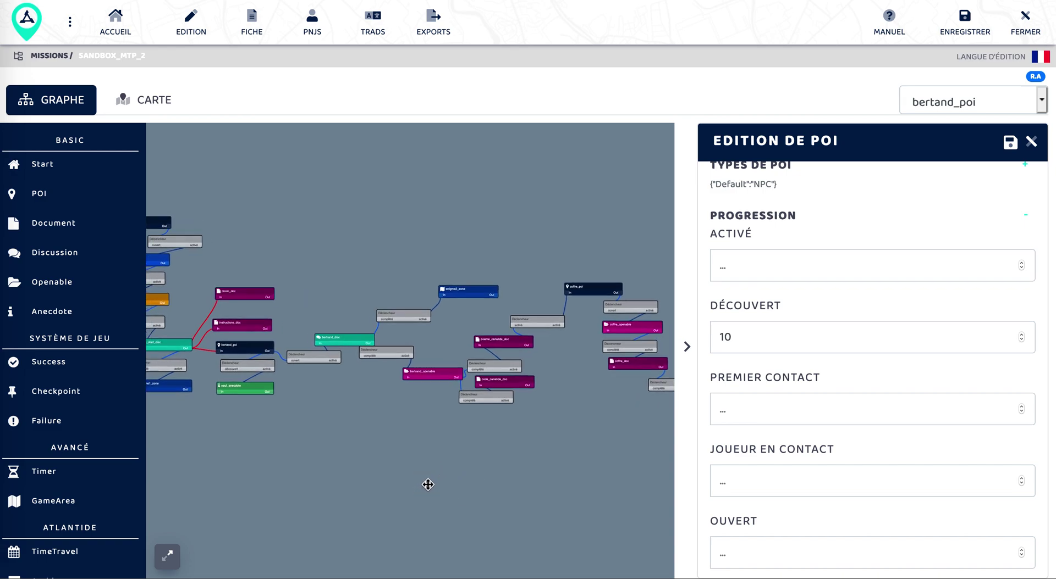
pyautogui.scroll(-3, 428, 485)
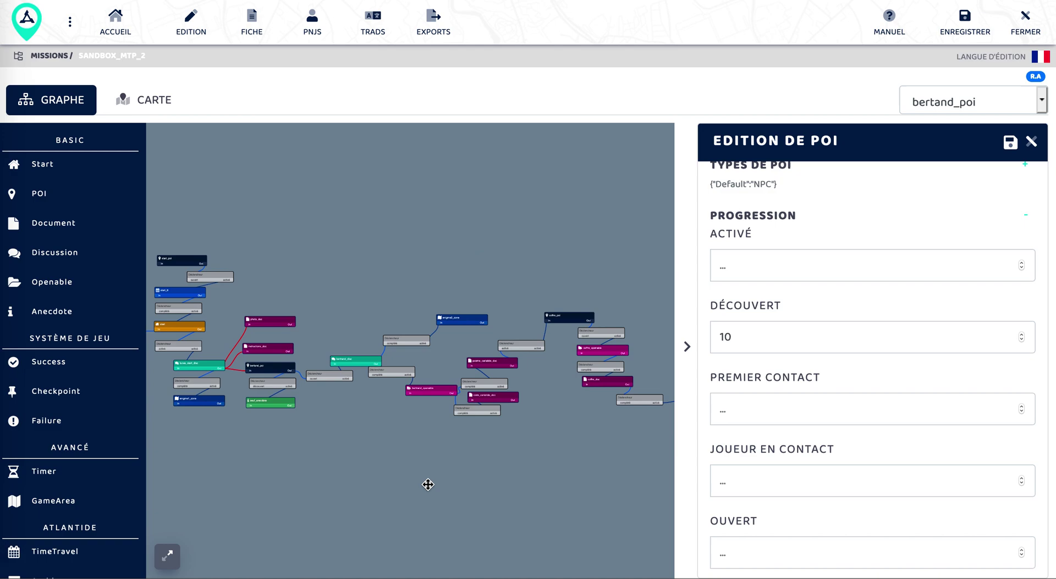
pyautogui.moveTo(429, 484); pyautogui.dragTo(401, 485)
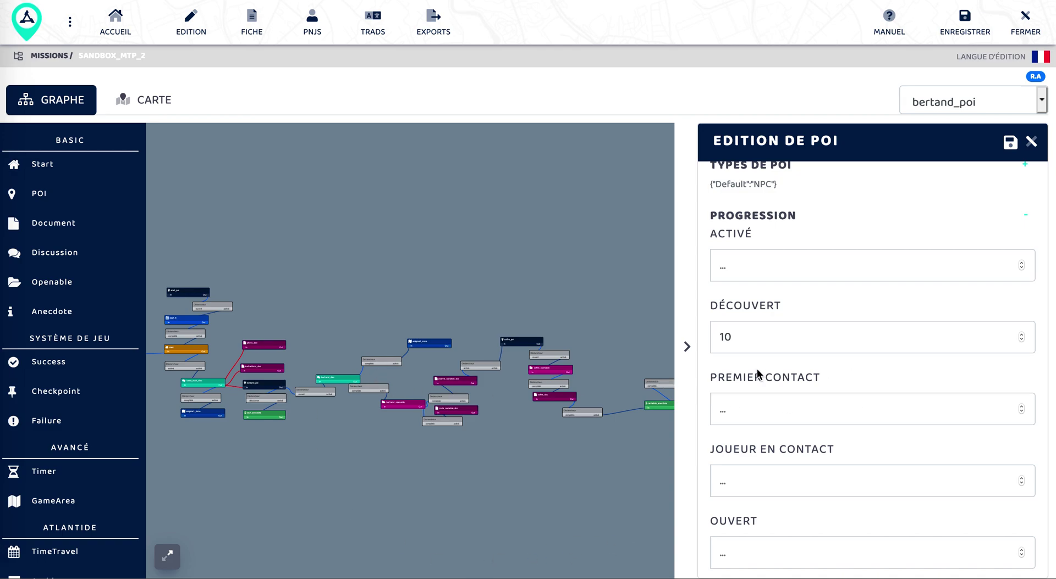
# Set the Complété progression of bertand_poi to 5 and save the POI
pyautogui.scroll(-2, 762, 344)
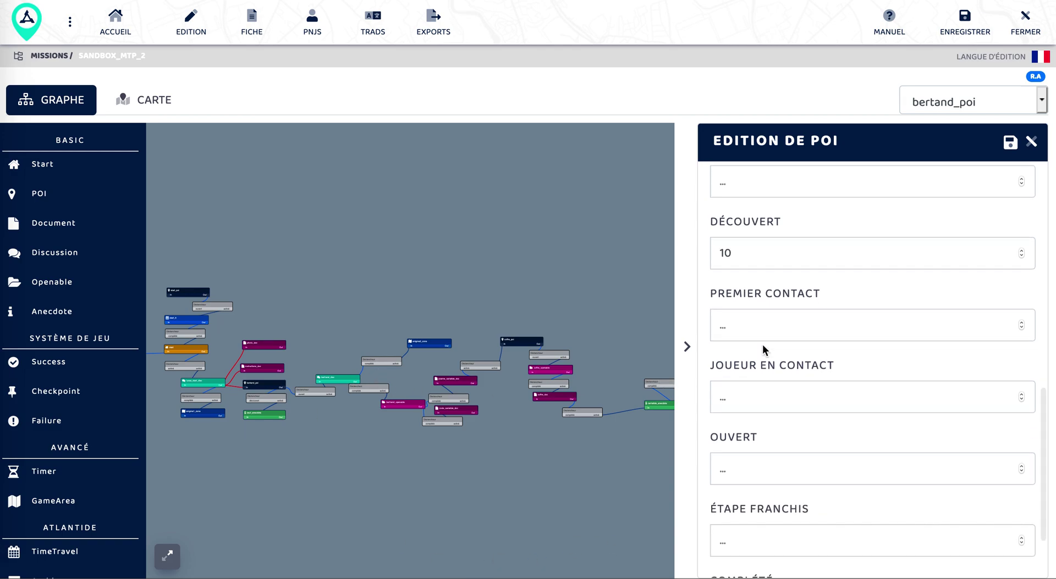
pyautogui.scroll(-2, 762, 345)
pyautogui.click(772, 532)
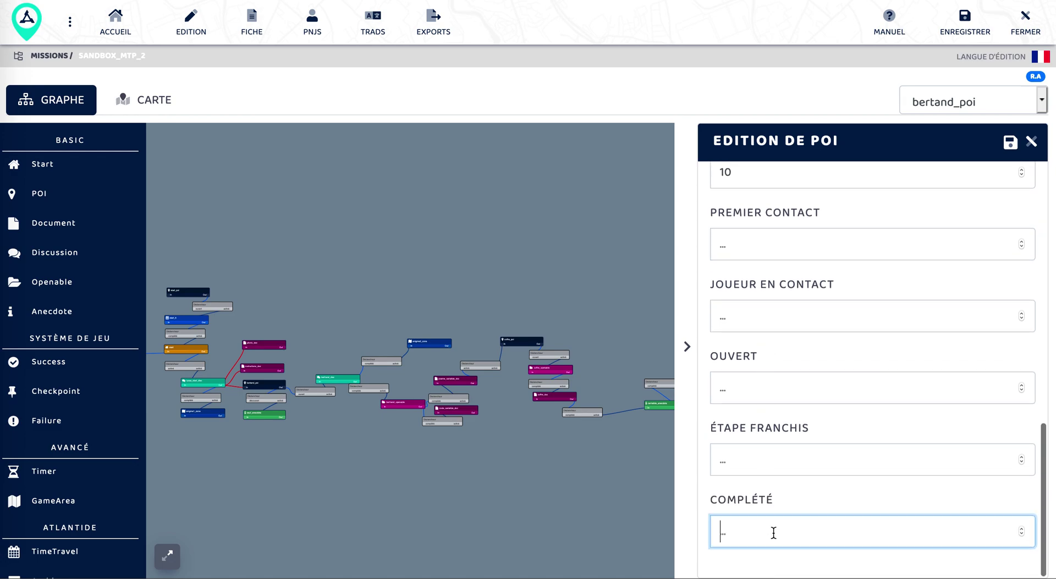
pyautogui.write('5')
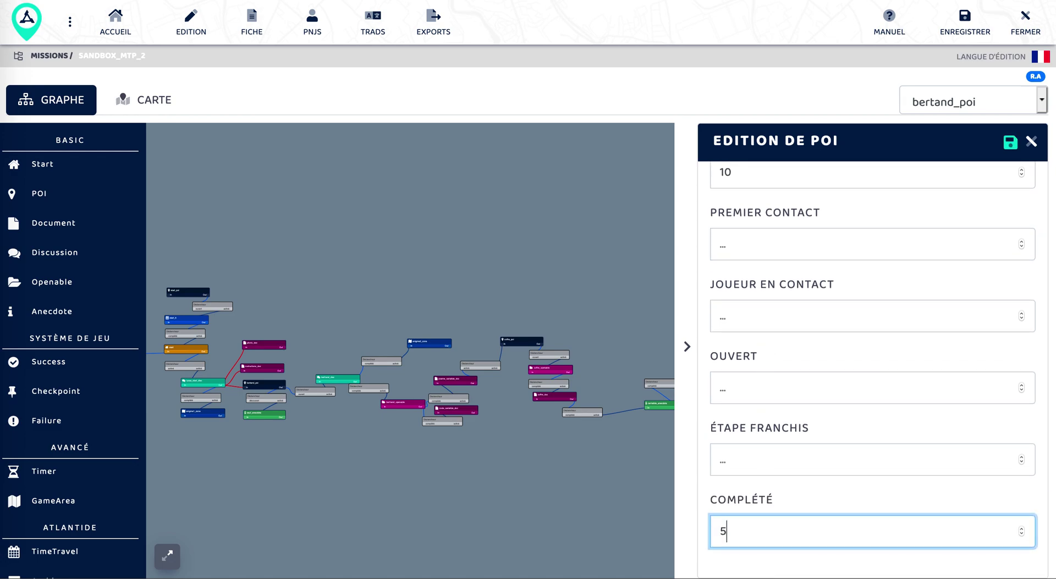
pyautogui.click(1014, 150)
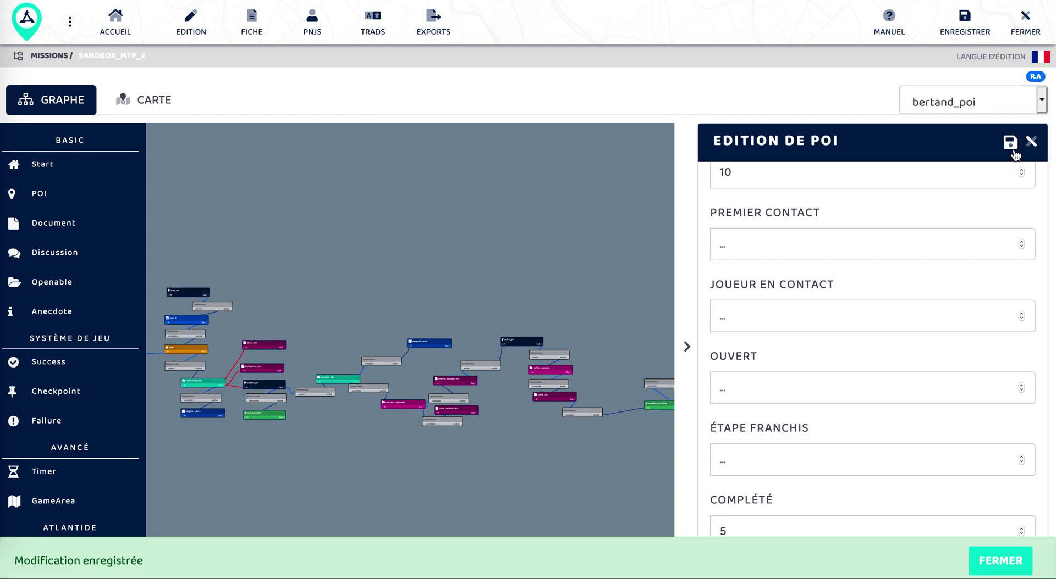
pyautogui.click(1006, 559)
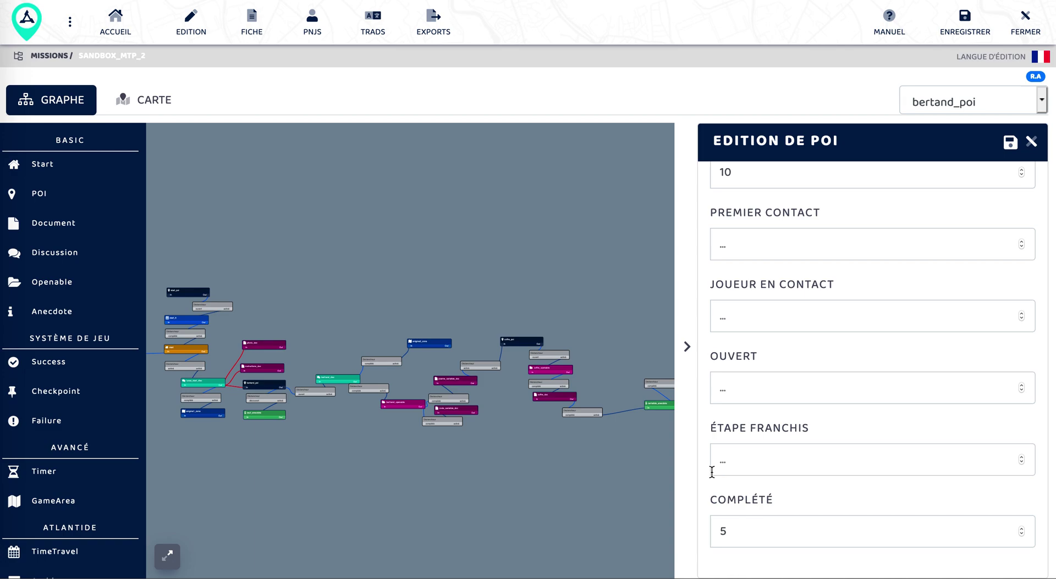
# Set the Découvert progression of the coffre_poi node to 10 and save the POI
pyautogui.moveTo(589, 509); pyautogui.dragTo(498, 504)
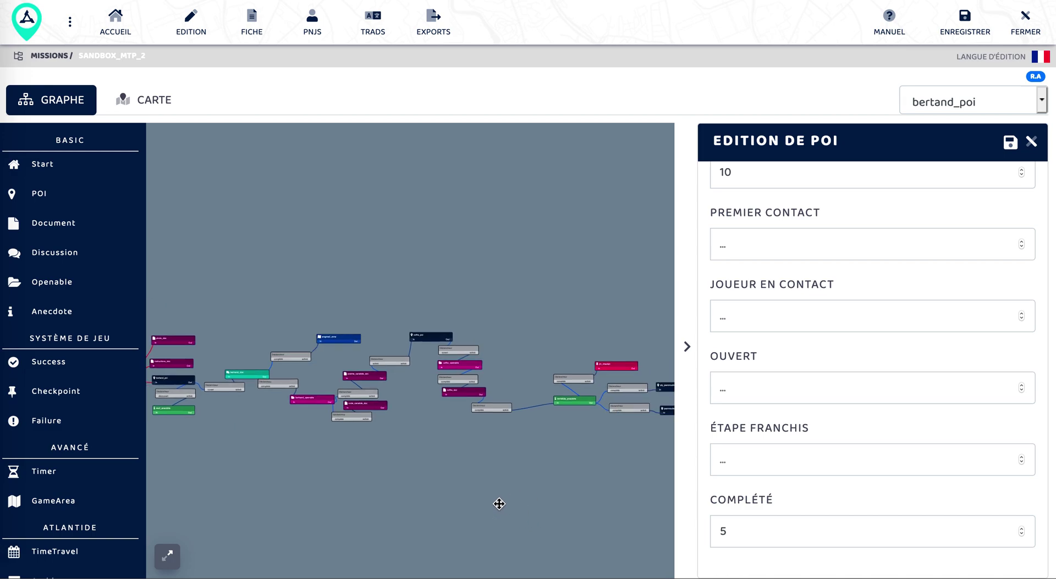
pyautogui.scroll(5, 433, 421)
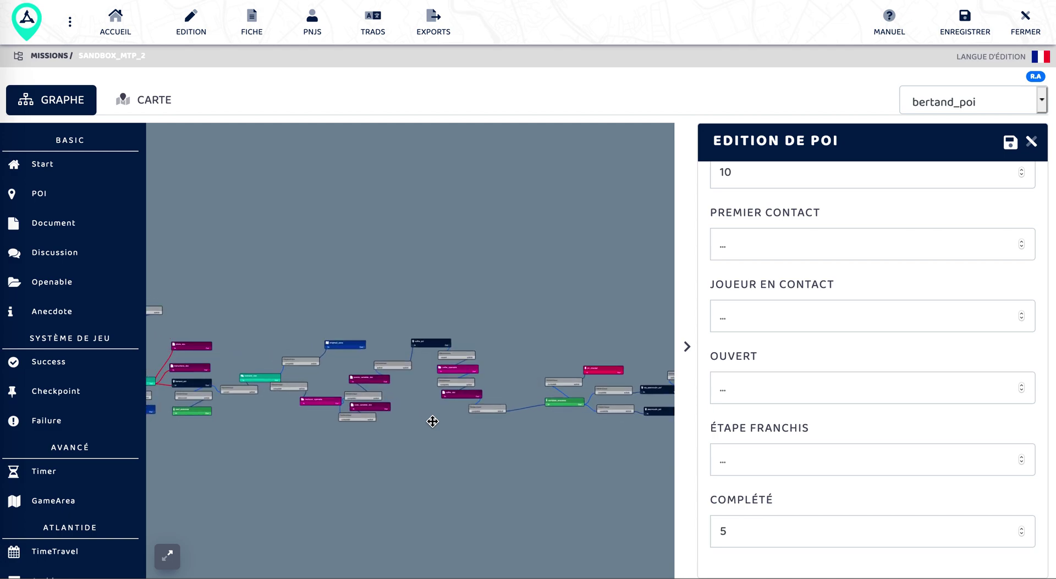
pyautogui.scroll(2, 432, 422)
pyautogui.scroll(2, 418, 397)
pyautogui.click(421, 443)
pyautogui.moveTo(422, 443); pyautogui.dragTo(327, 434)
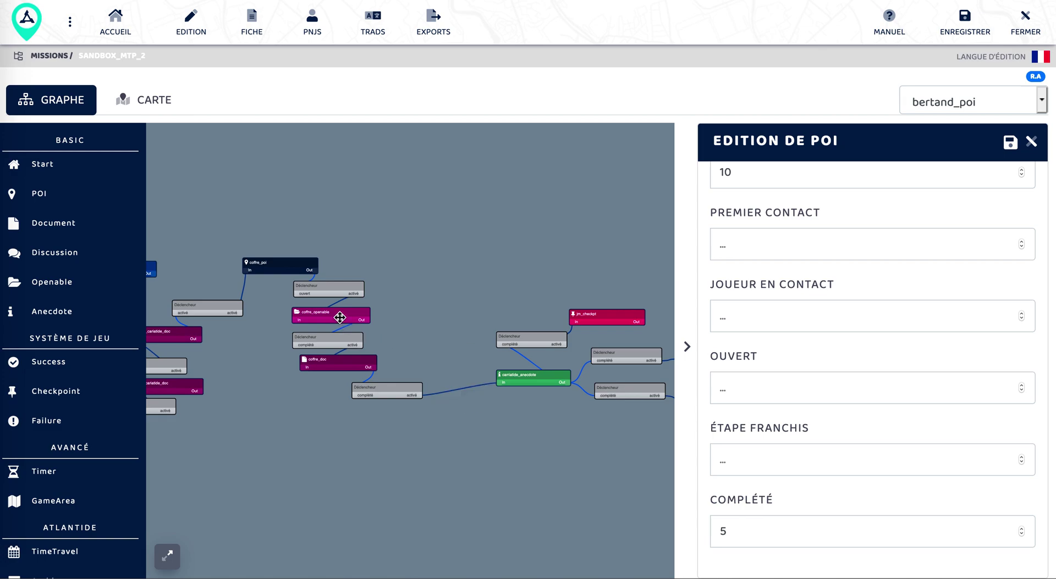
pyautogui.click(290, 261)
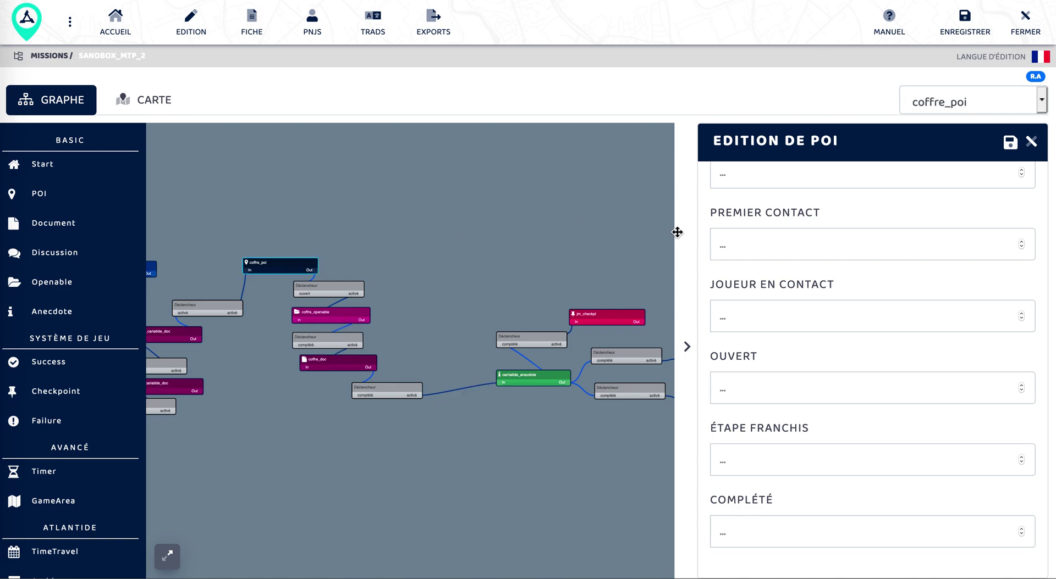
pyautogui.scroll(2, 728, 298)
pyautogui.scroll(3, 728, 298)
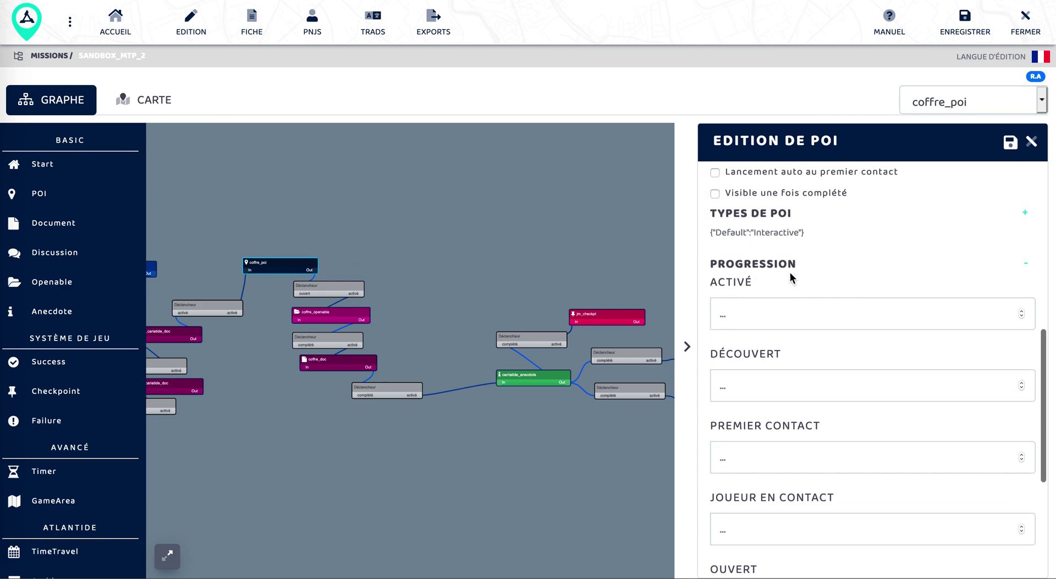
pyautogui.scroll(-2, 777, 344)
pyautogui.click(757, 262)
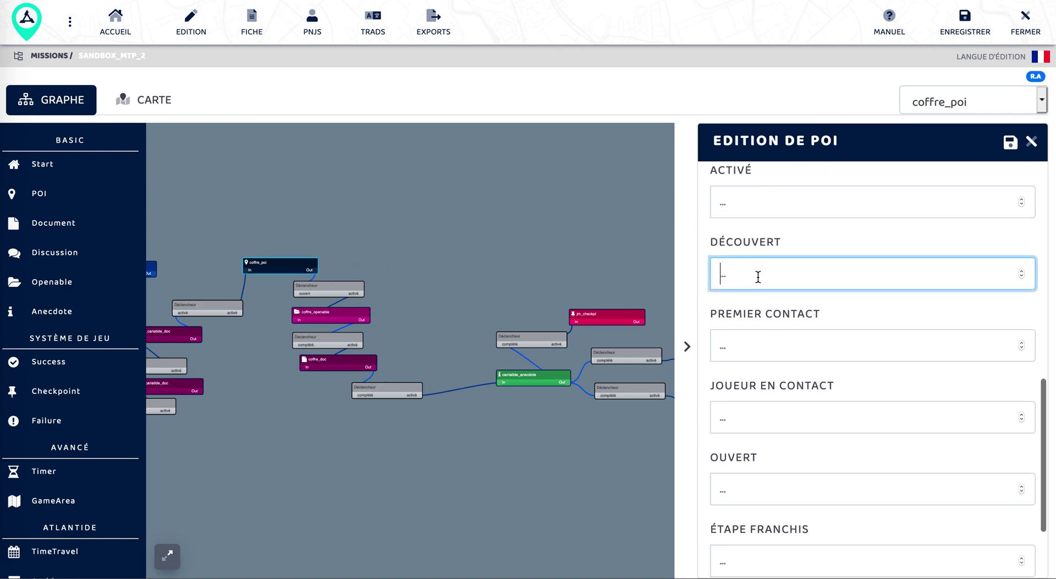
pyautogui.write('10')
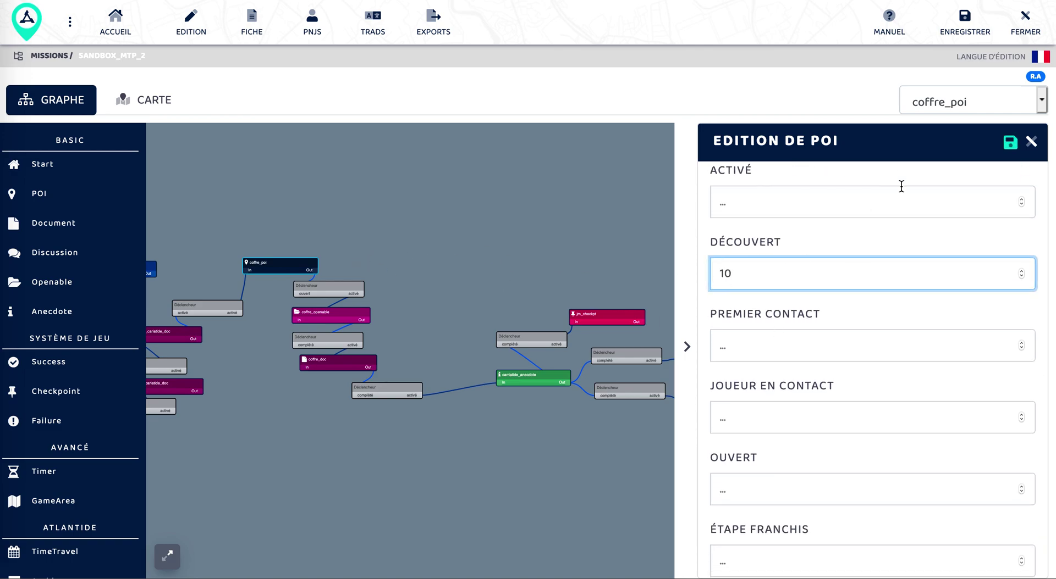
pyautogui.click(1010, 143)
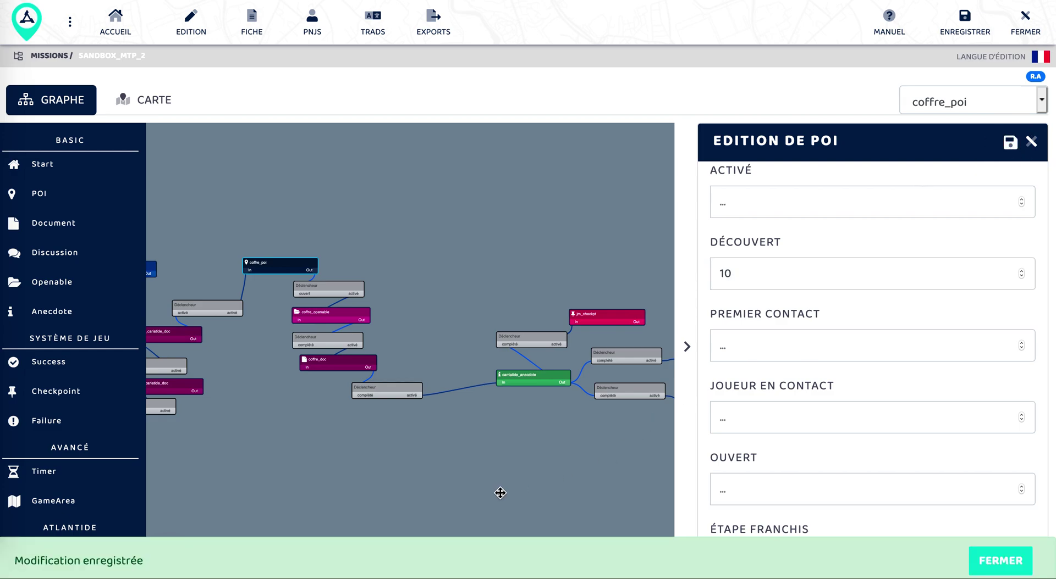
# Set the Complété progression of the coffre_doc document to 15, save it and close its editor
pyautogui.moveTo(531, 479); pyautogui.dragTo(545, 461)
pyautogui.click(353, 345)
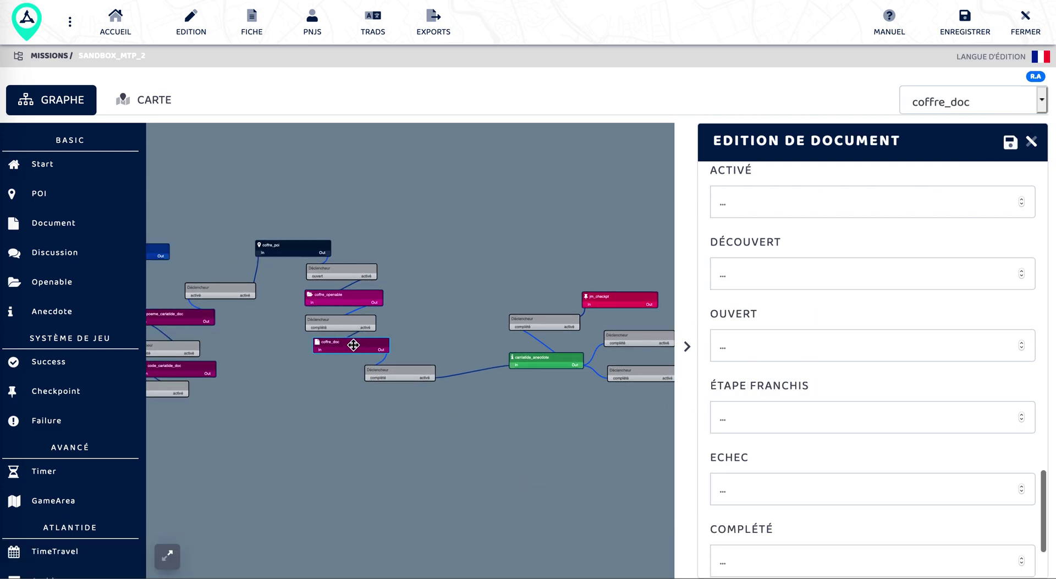
pyautogui.scroll(-2, 902, 418)
pyautogui.click(830, 462)
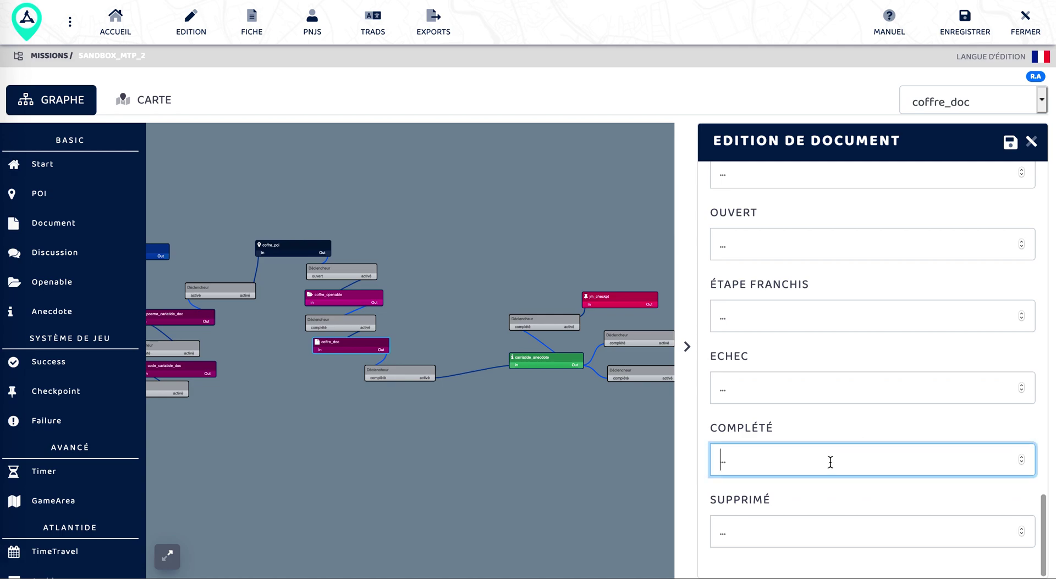
pyautogui.write('15')
pyautogui.click(1010, 143)
pyautogui.click(994, 570)
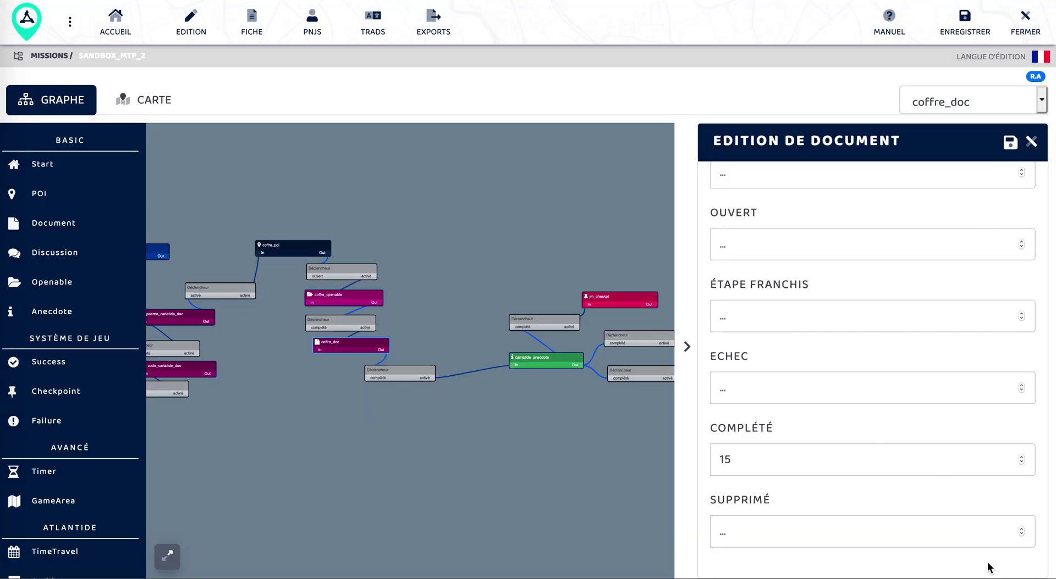
pyautogui.click(1030, 142)
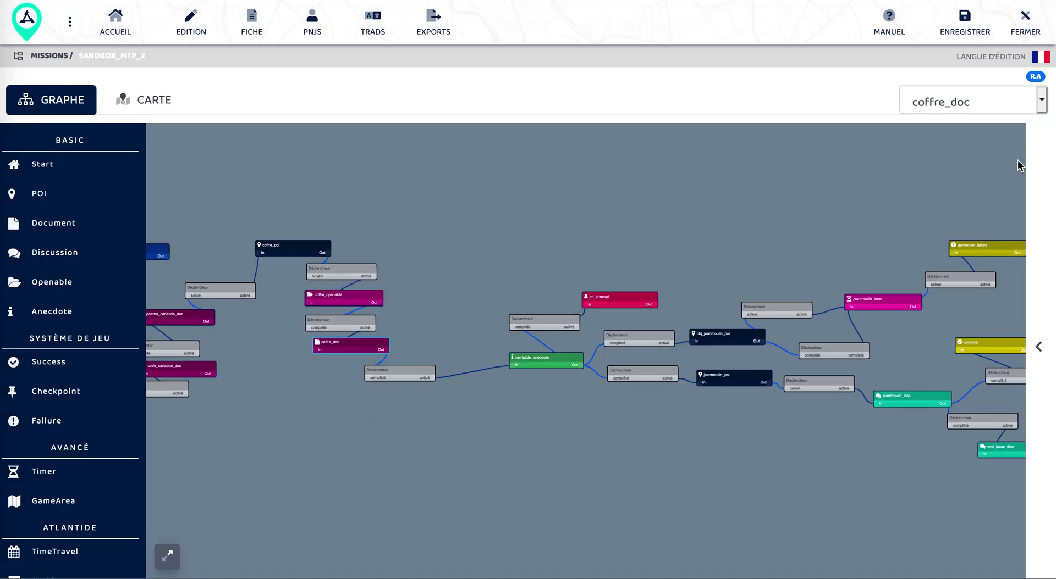
# Set the Complété progression of the obj_jeanmoulin_poi node to 3, save the POI and close its editor
pyautogui.click(651, 495)
pyautogui.moveTo(651, 496); pyautogui.dragTo(707, 482)
pyautogui.click(510, 460)
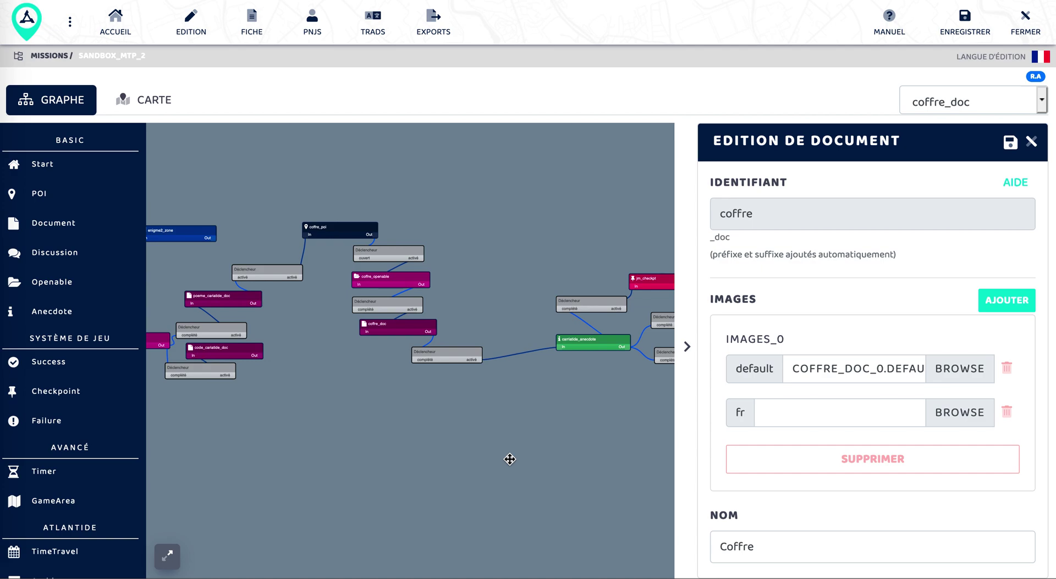
pyautogui.moveTo(539, 455); pyautogui.dragTo(329, 446)
pyautogui.moveTo(513, 432); pyautogui.dragTo(292, 432)
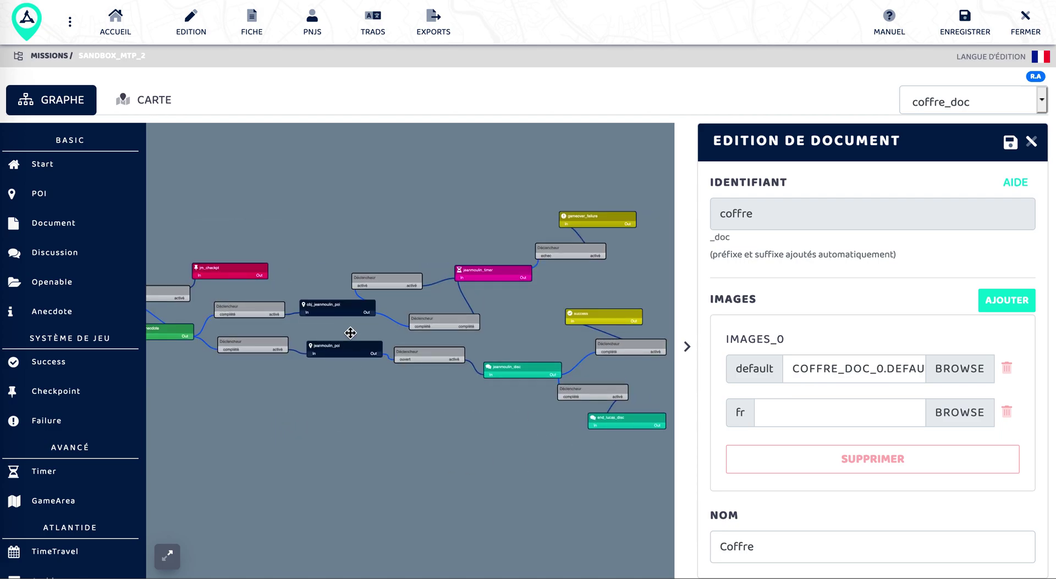
pyautogui.click(350, 306)
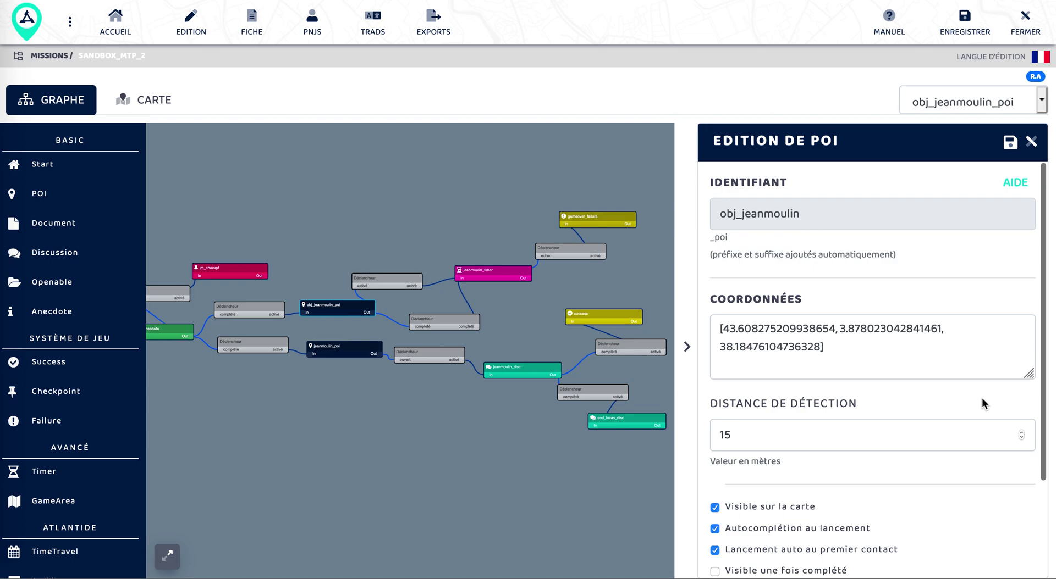
pyautogui.scroll(-2, 982, 397)
pyautogui.click(1024, 536)
pyautogui.scroll(-5, 823, 426)
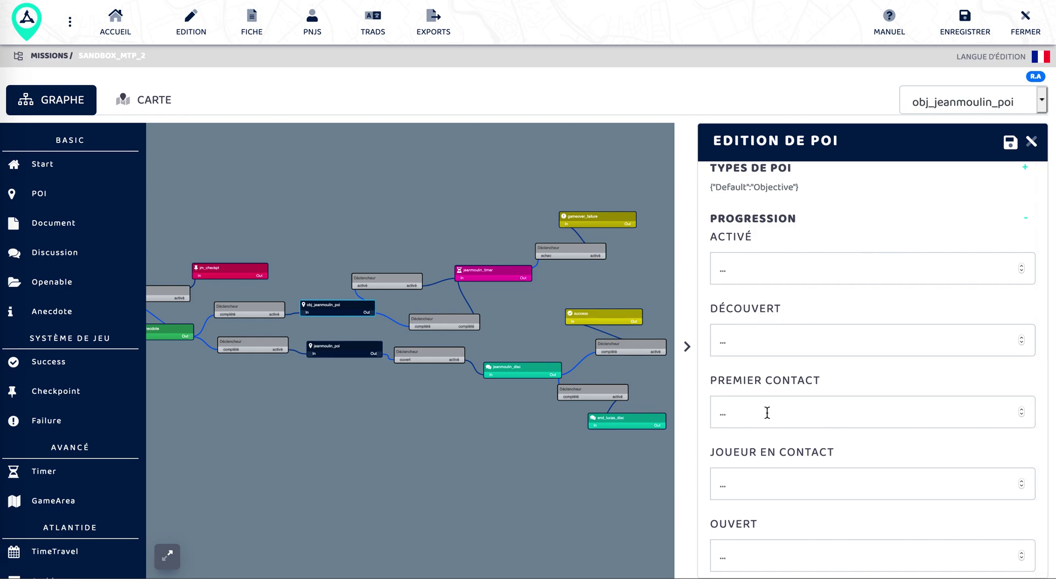
pyautogui.scroll(-2, 767, 413)
pyautogui.scroll(-2, 767, 413)
pyautogui.click(739, 525)
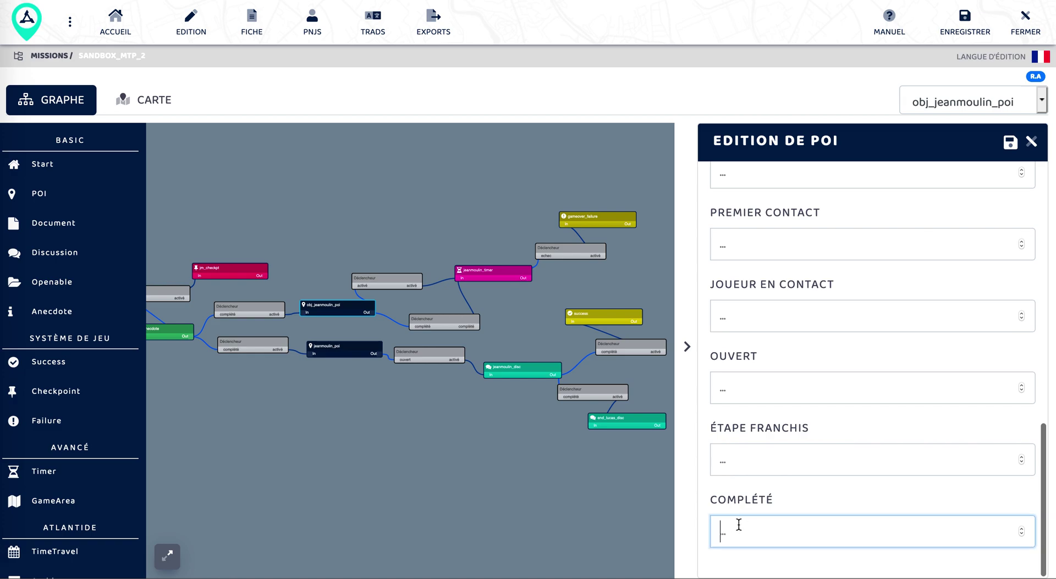
pyautogui.write('3')
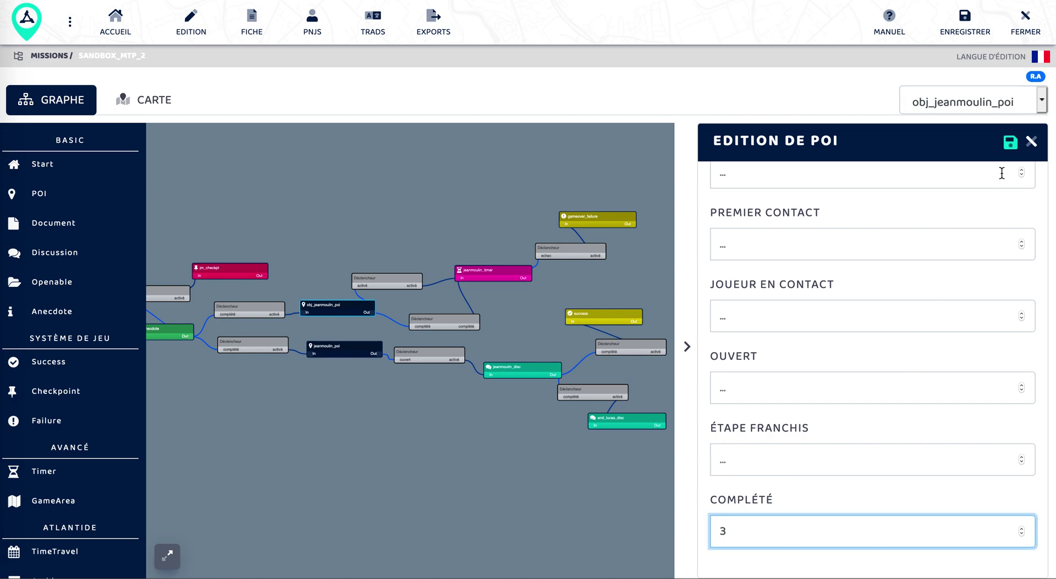
pyautogui.click(1010, 142)
pyautogui.click(1031, 142)
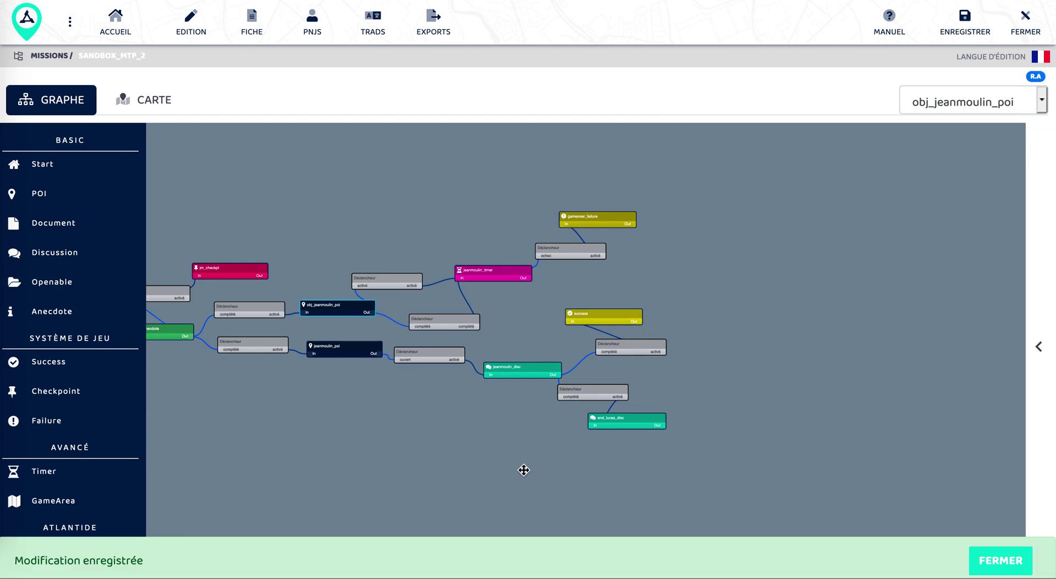
# Set the Complété progression of the jeanmoulin_disc discussion to 15, save it and close its editor
pyautogui.click(503, 370)
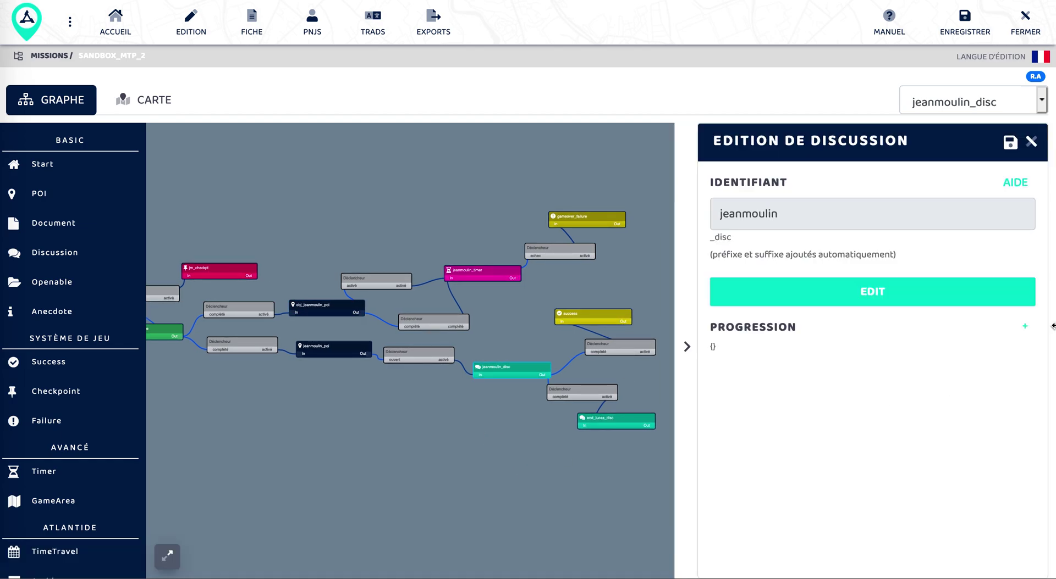
pyautogui.click(1025, 326)
pyautogui.scroll(-1, 869, 404)
pyautogui.click(789, 532)
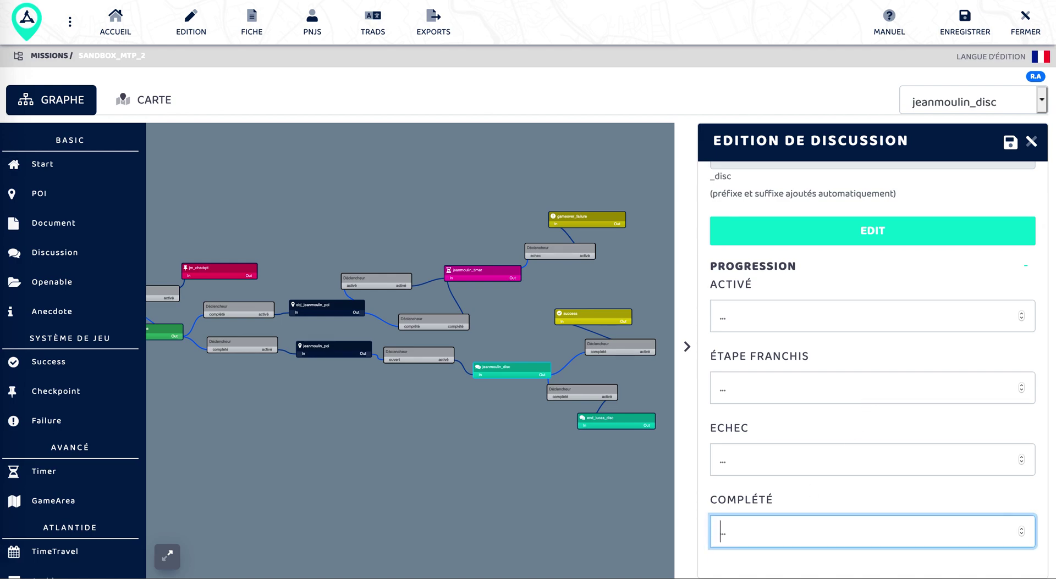
pyautogui.write('15')
pyautogui.press('BackSpace')
pyautogui.write('5')
pyautogui.click(1010, 142)
pyautogui.click(1031, 142)
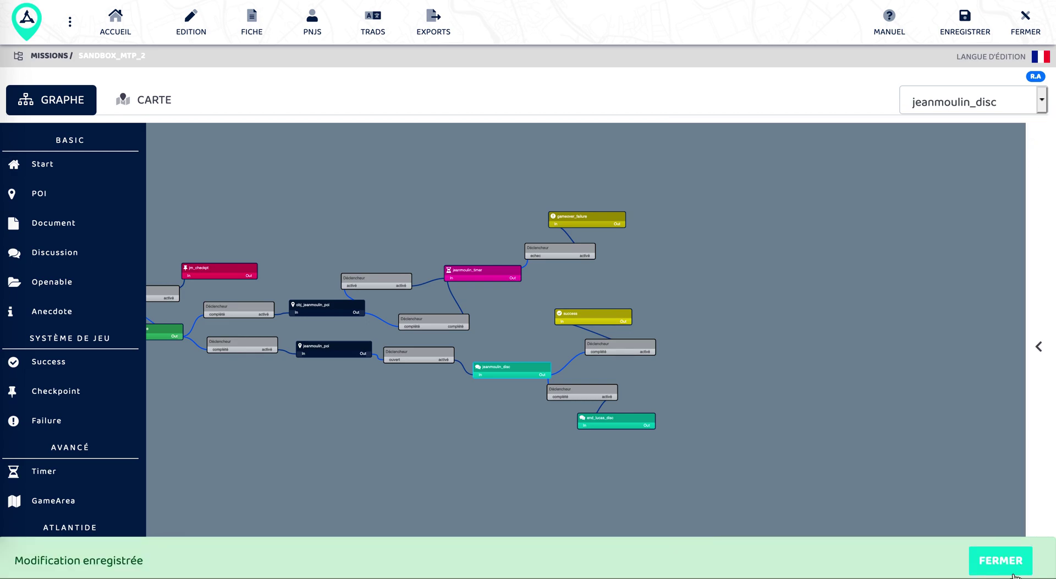
pyautogui.click(996, 561)
pyautogui.scroll(-2, 764, 350)
pyautogui.click(618, 431)
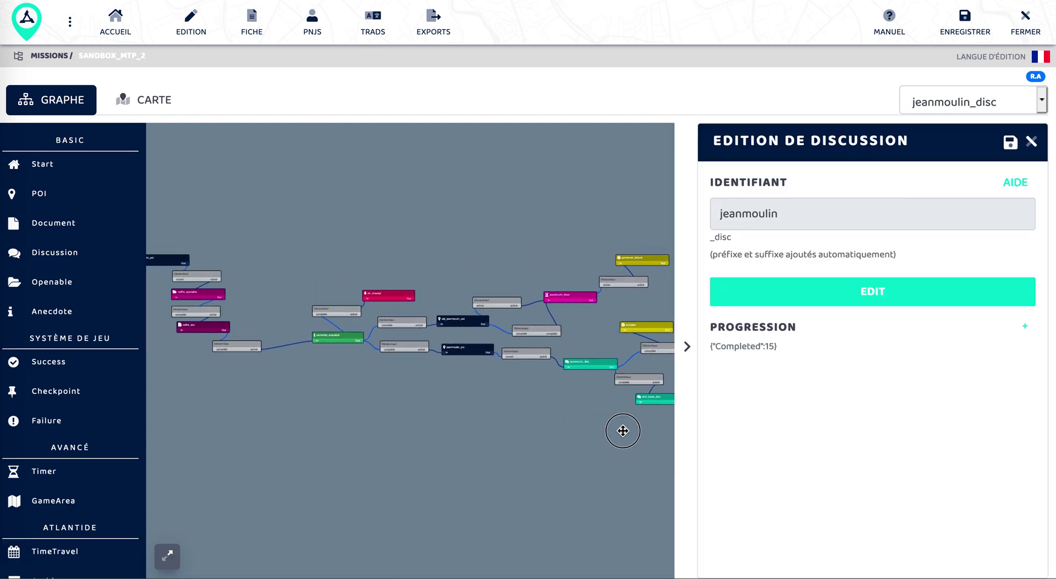
pyautogui.click(1030, 144)
# Apply the "Items ayant une progression" colour filter to the mission graph and check its nodes
pyautogui.scroll(-2, 492, 502)
pyautogui.moveTo(492, 502); pyautogui.dragTo(615, 475)
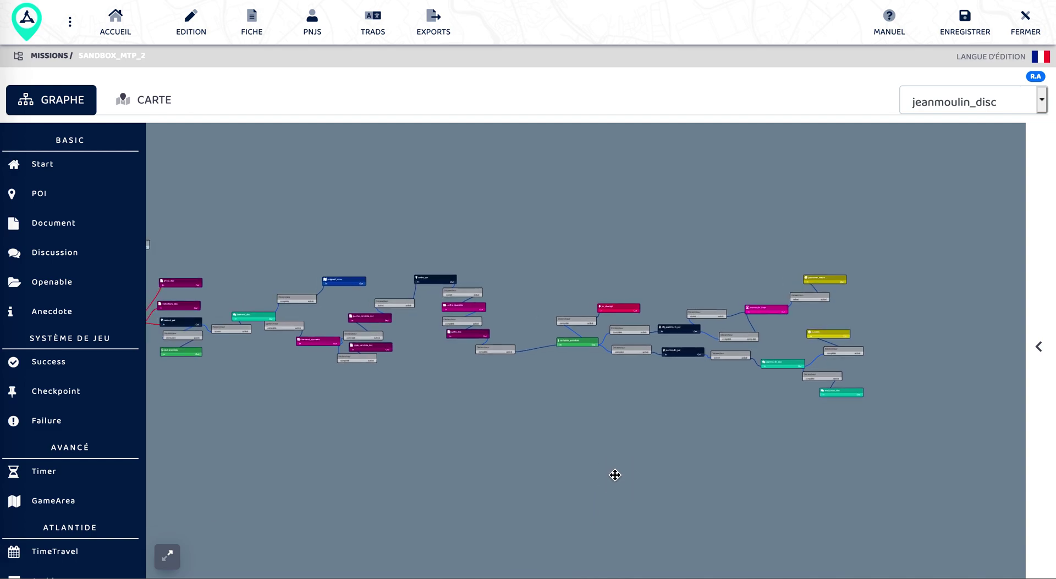
pyautogui.moveTo(614, 476); pyautogui.dragTo(649, 474)
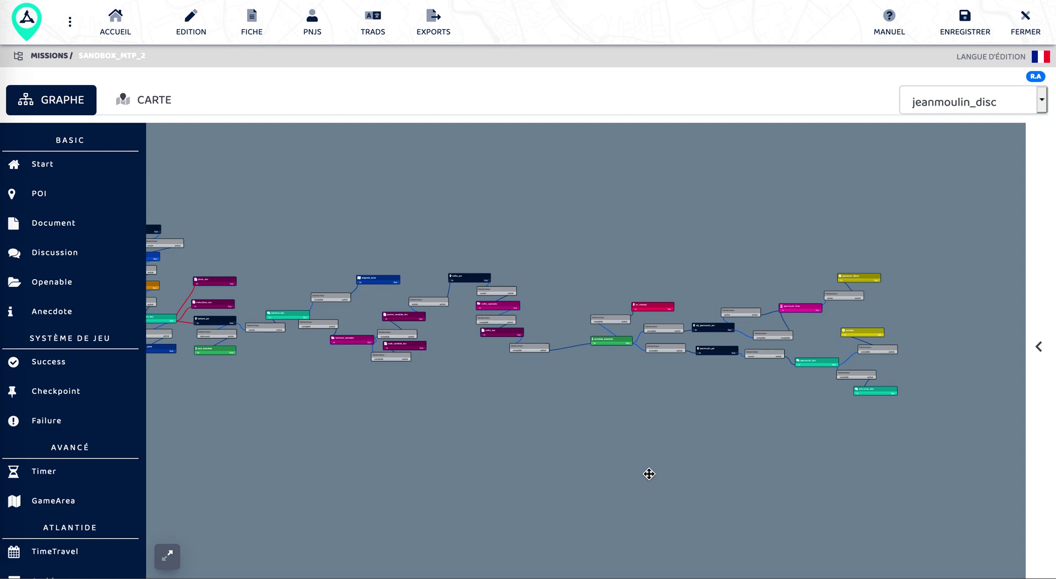
pyautogui.scroll(-3, 66, 454)
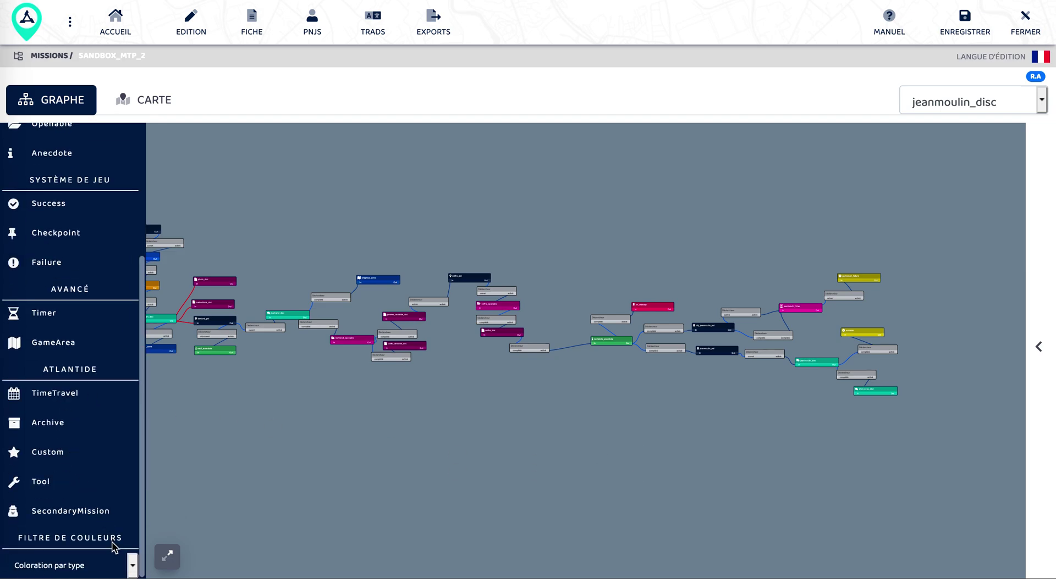
pyautogui.click(105, 568)
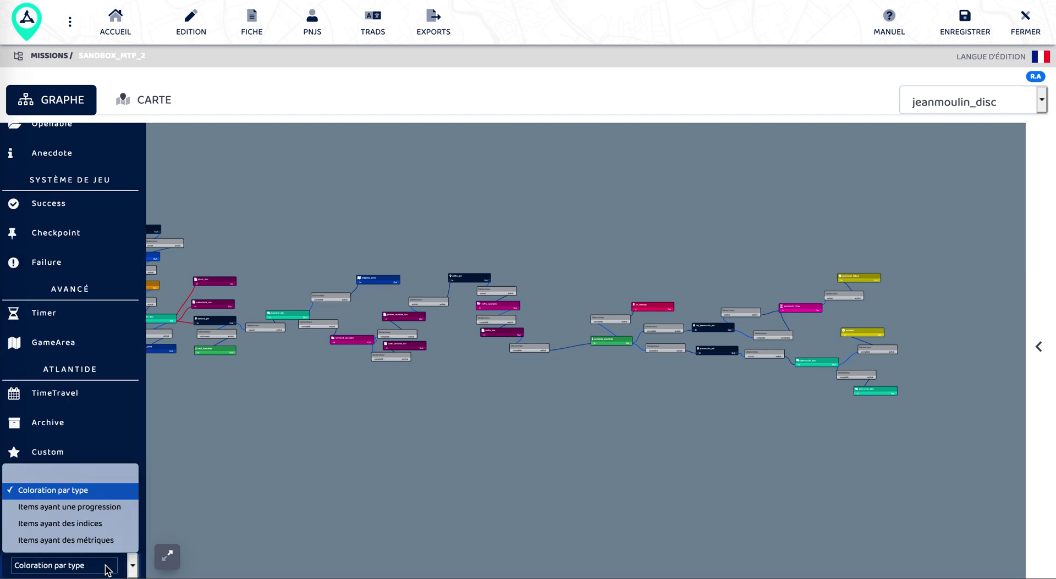
pyautogui.click(118, 507)
pyautogui.moveTo(359, 436); pyautogui.dragTo(393, 434)
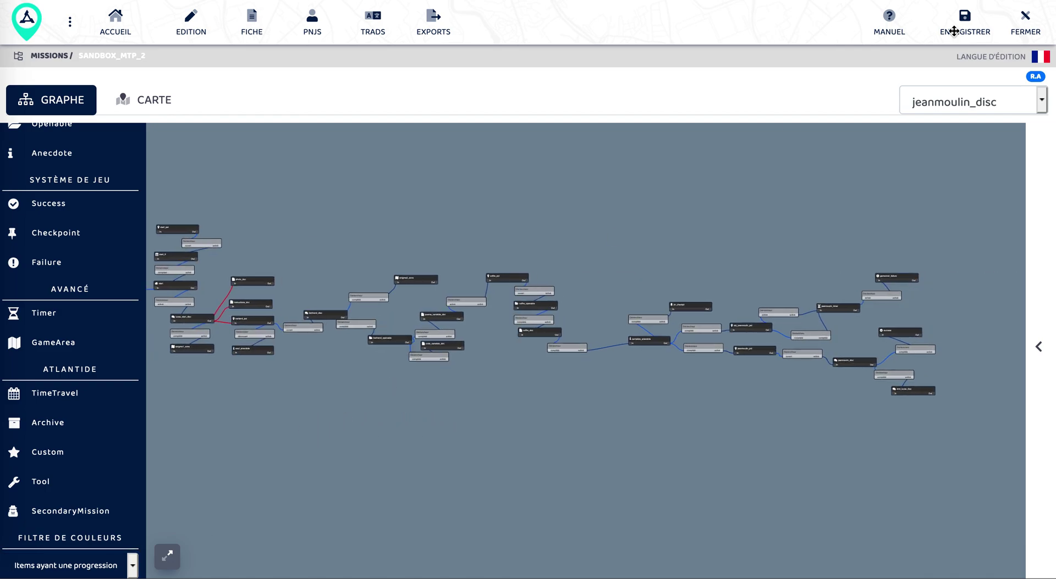
# Save the SANDBOX_MTP_2 mission and bring its whole graph back into view
pyautogui.click(984, 34)
pyautogui.click(1008, 538)
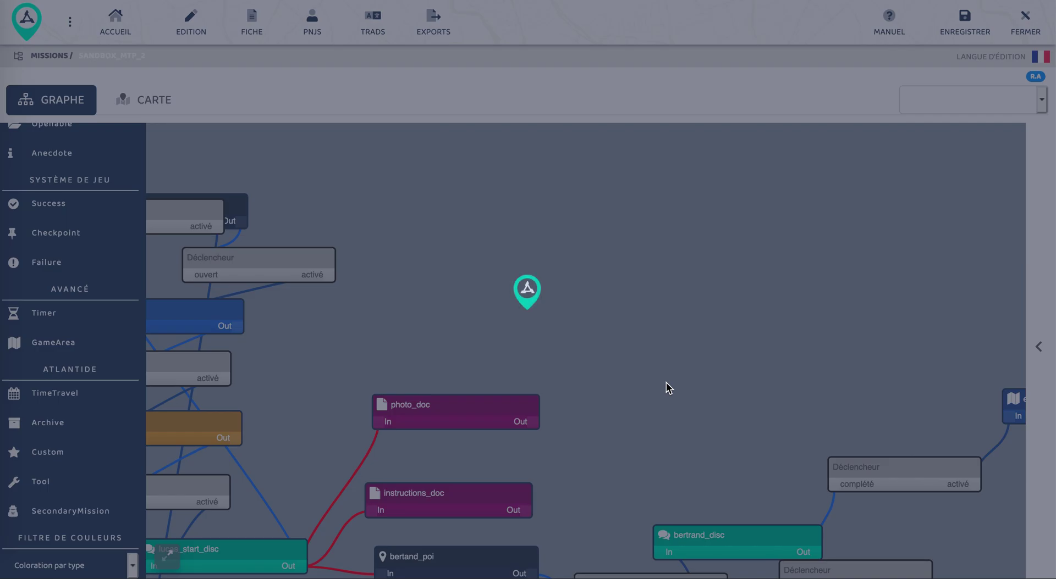
pyautogui.scroll(2, 665, 382)
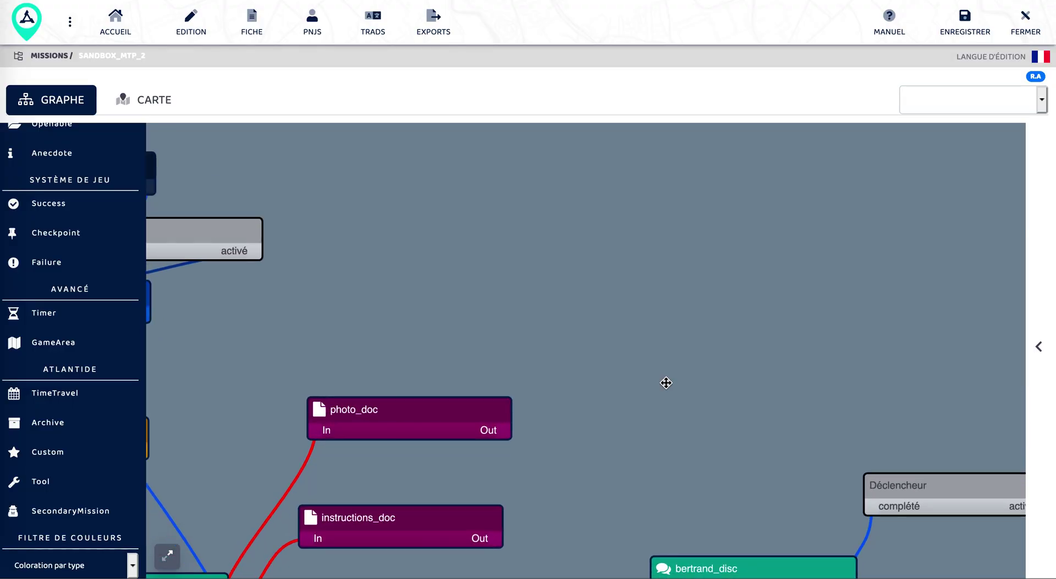
pyautogui.scroll(-5, 665, 383)
pyautogui.scroll(-5, 666, 383)
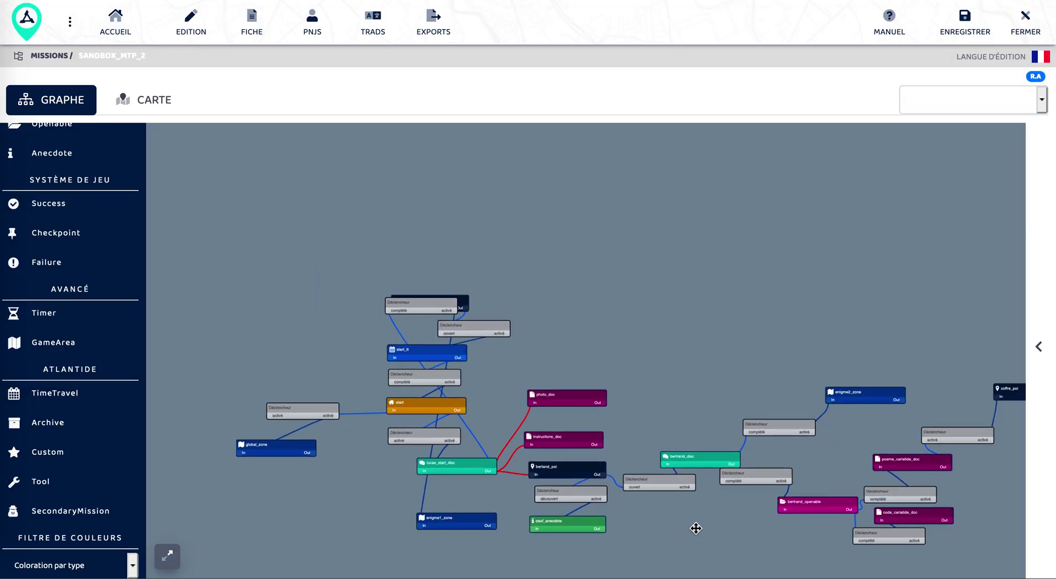
pyautogui.moveTo(738, 525); pyautogui.dragTo(550, 464)
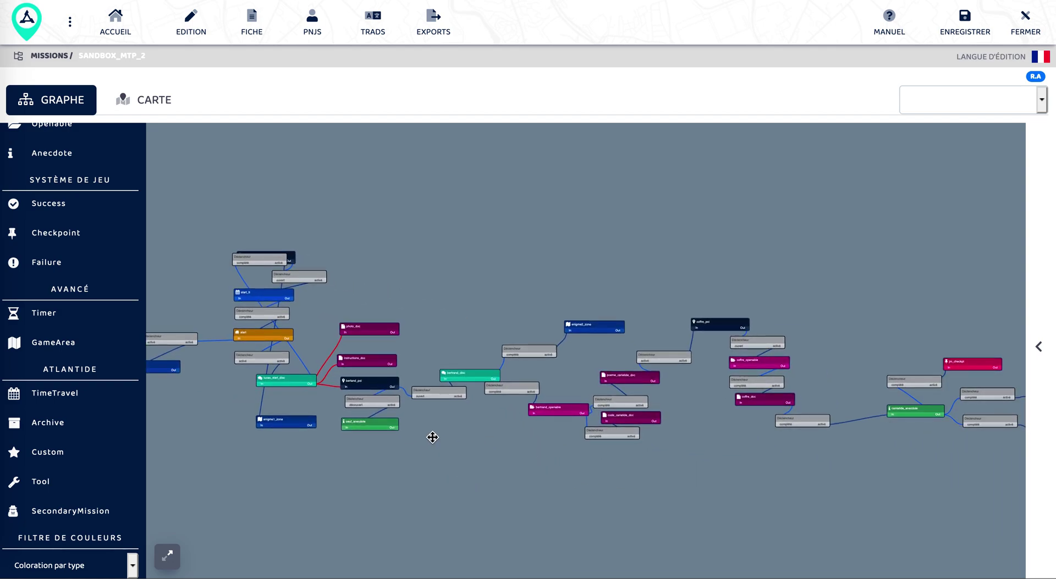